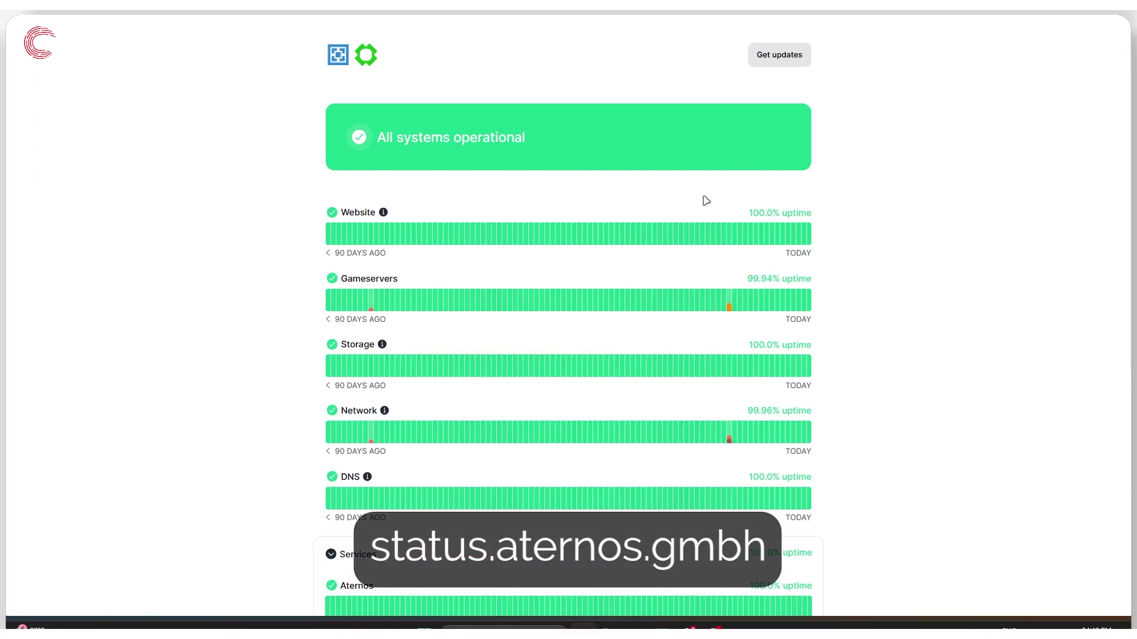
{"action": "scroll", "coordinate": [569, 178], "scroll_direction": "down", "scroll_amount": 3}
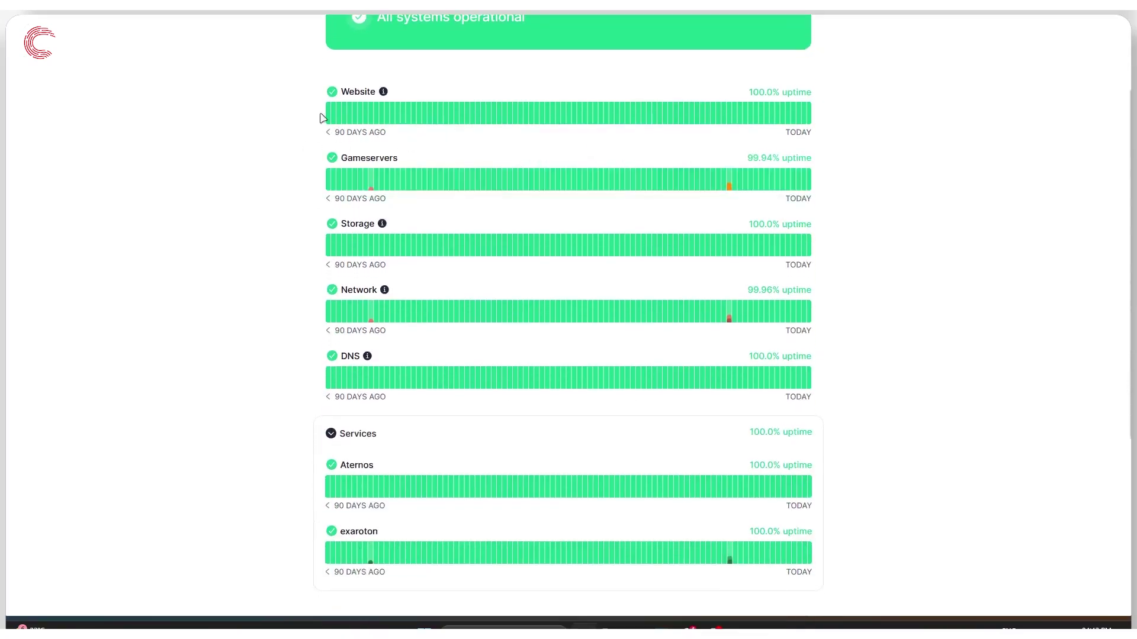
{"action": "scroll", "coordinate": [875, 219], "scroll_direction": "up", "scroll_amount": 3}
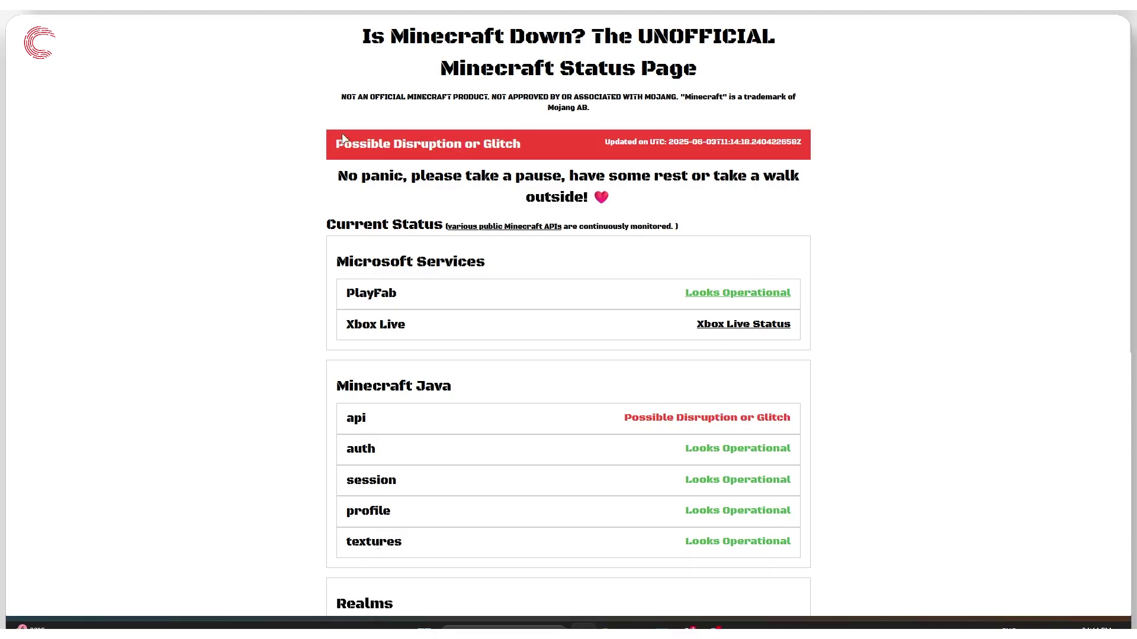
Step: Browse the minecraftstatus.net status list, then exit full-screen and bring up Windows Settings
{"action": "left_click_drag", "start_coordinate": [341, 138], "coordinate": [691, 142]}
{"action": "left_click", "coordinate": [917, 197]}
{"action": "scroll", "coordinate": [725, 318], "scroll_direction": "down", "scroll_amount": 2}
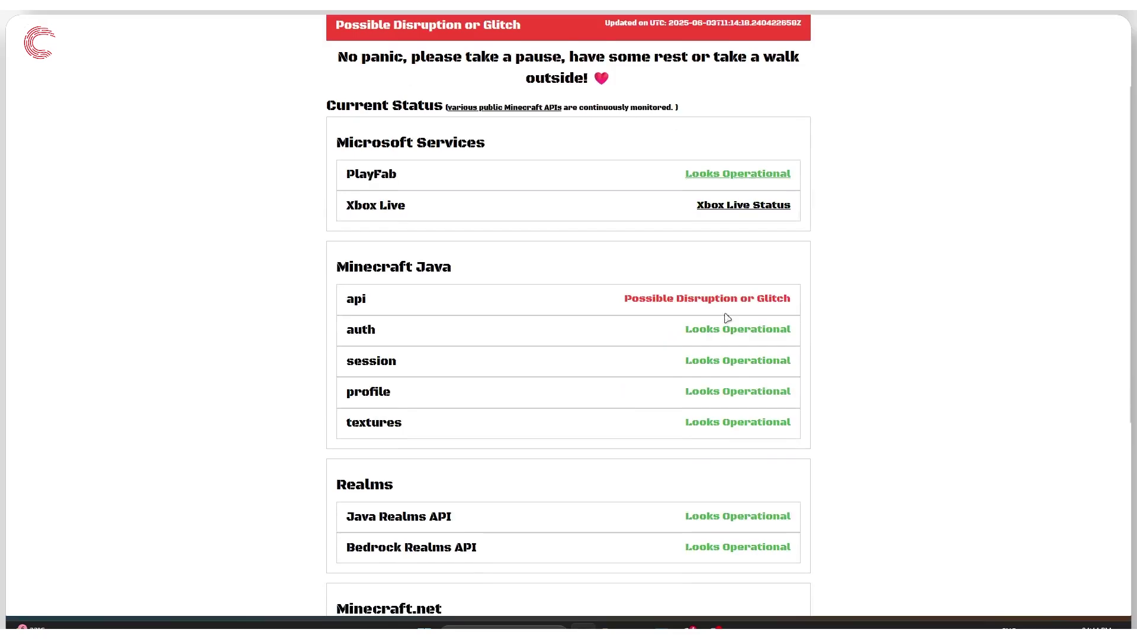
{"action": "scroll", "coordinate": [750, 321], "scroll_direction": "up", "scroll_amount": 2}
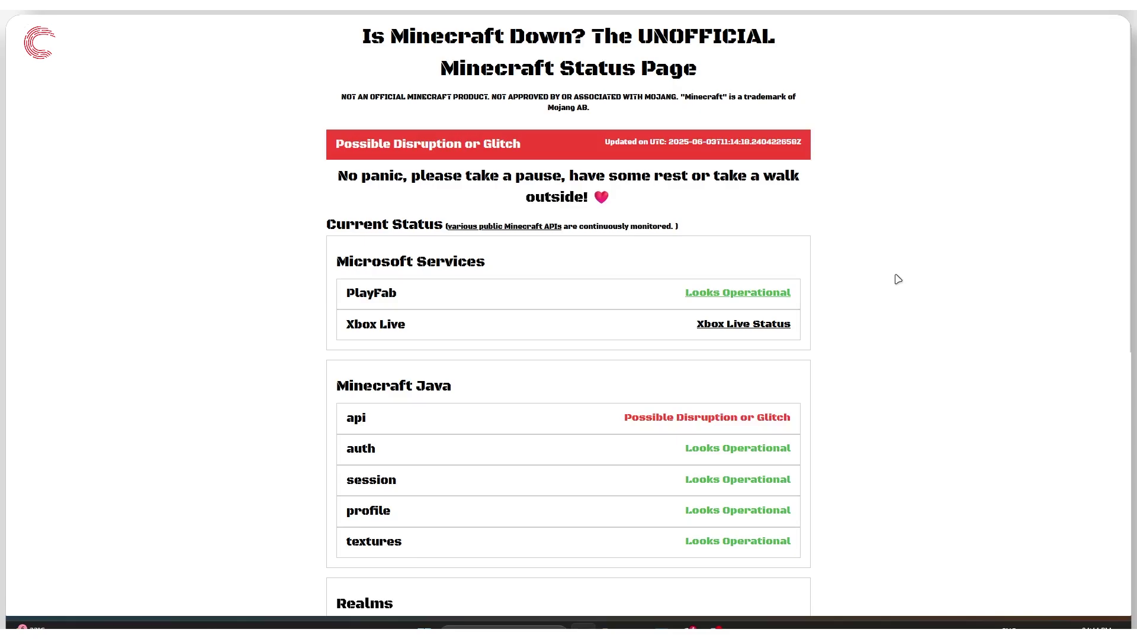
{"action": "key", "text": "ctrl+alt+c"}
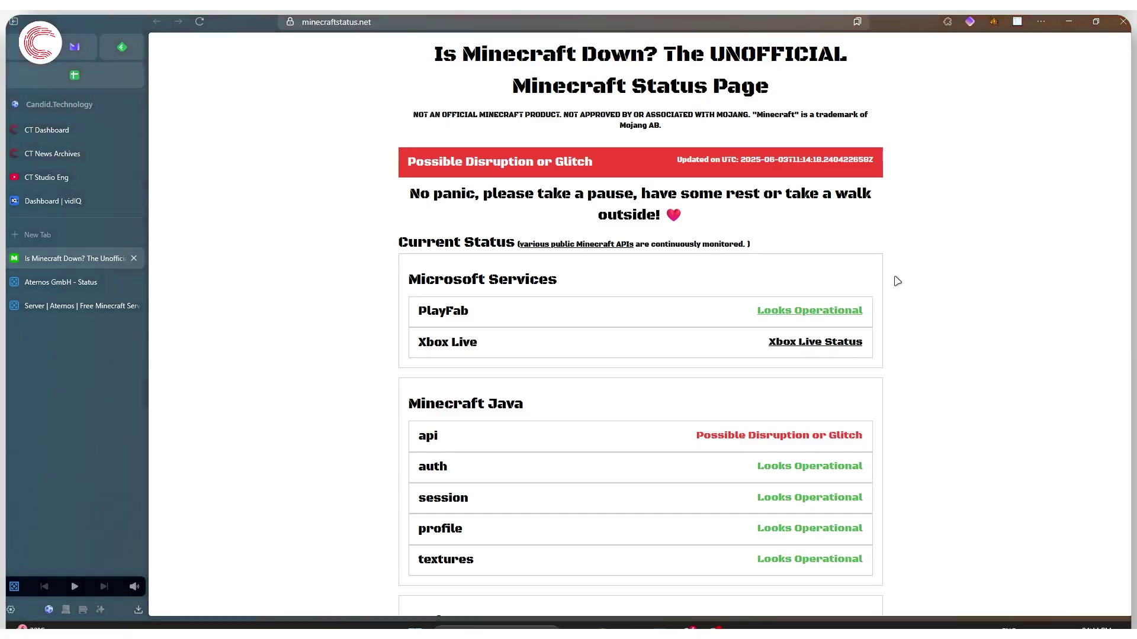
{"action": "key", "text": "super+i"}
Step: Maximize Settings and open the Ethernet connection's details under Network & internet
{"action": "left_click", "coordinate": [843, 82]}
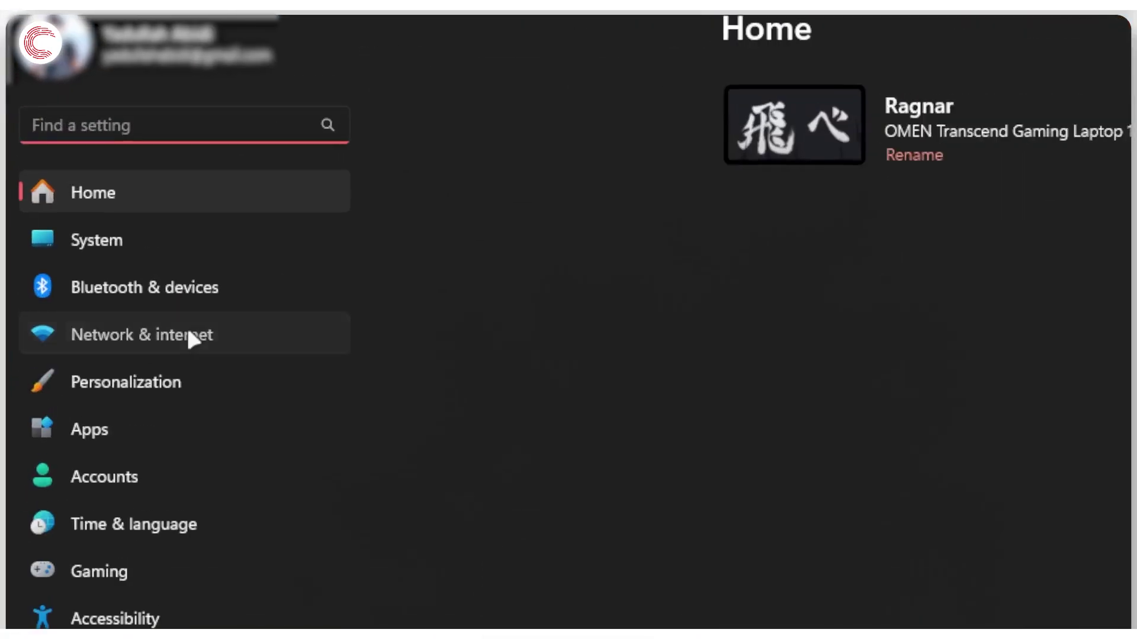
{"action": "left_click", "coordinate": [95, 210]}
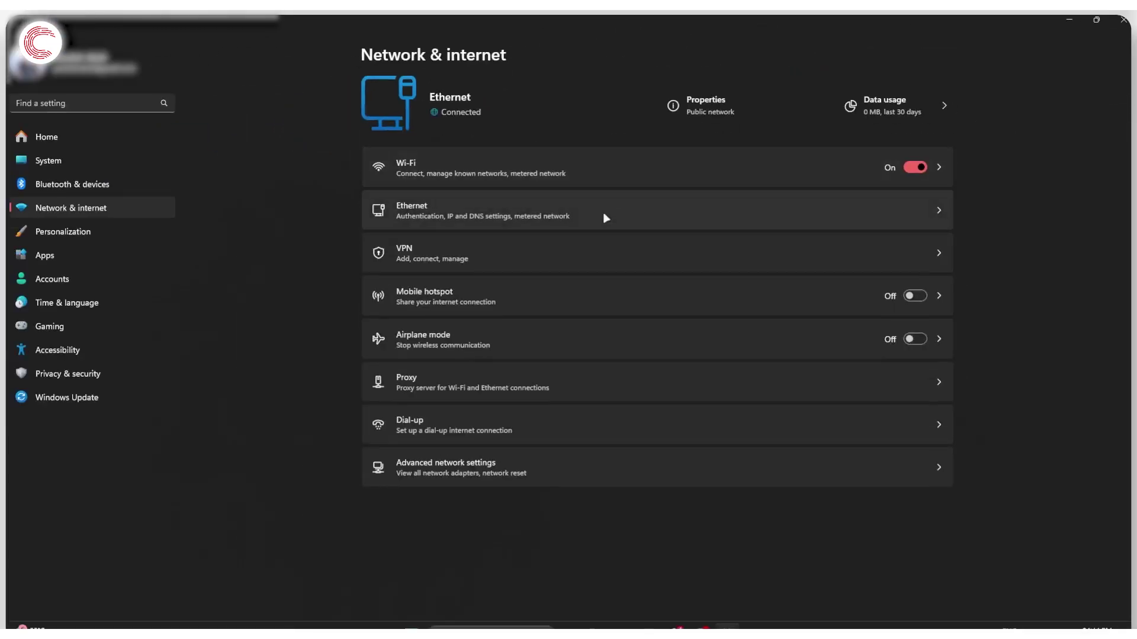
{"action": "left_click", "coordinate": [603, 219]}
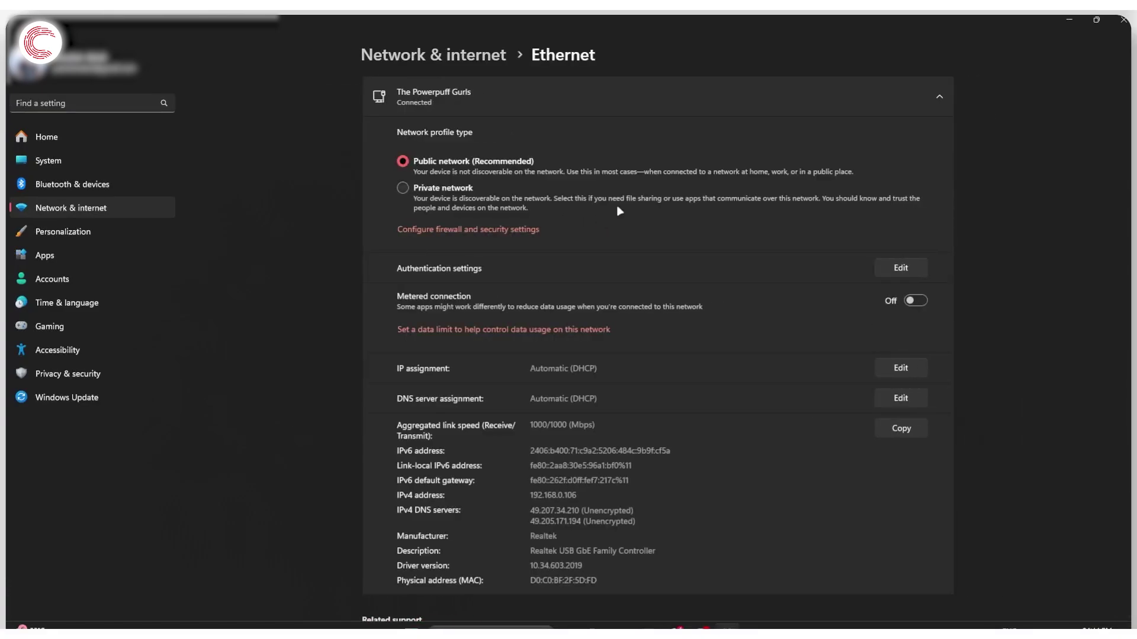
{"action": "scroll", "coordinate": [619, 212], "scroll_direction": "down", "scroll_amount": 3}
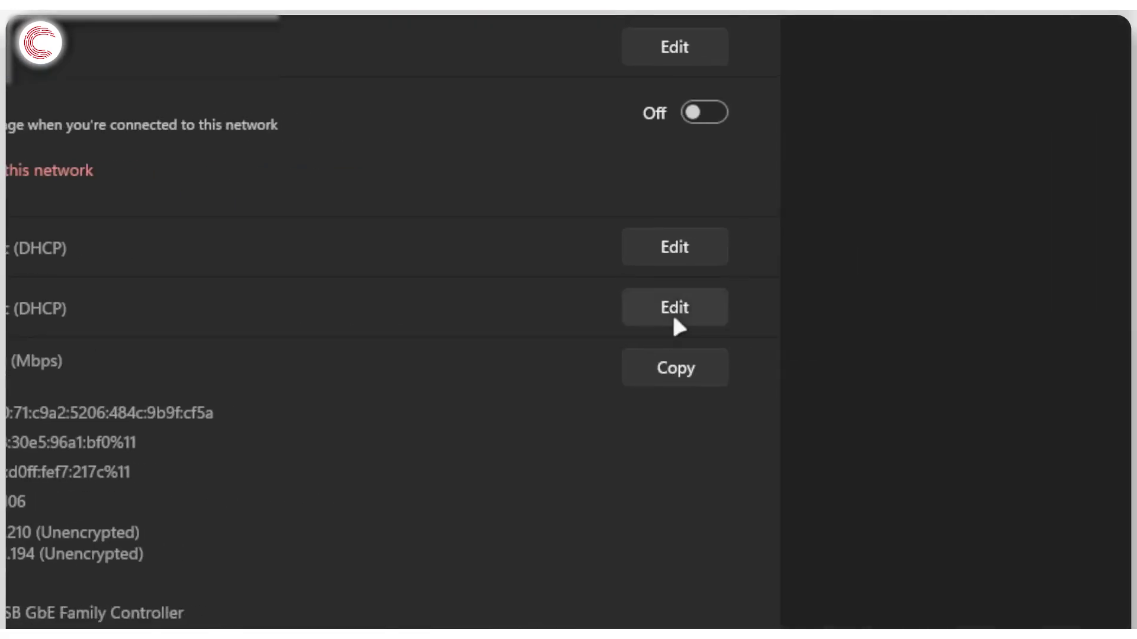
Step: Set manual IPv4 DNS with preferred 8.8.8.8 and alternate 8.8.4.4, then close the editor
{"action": "left_click", "coordinate": [673, 313]}
{"action": "left_click", "coordinate": [554, 334]}
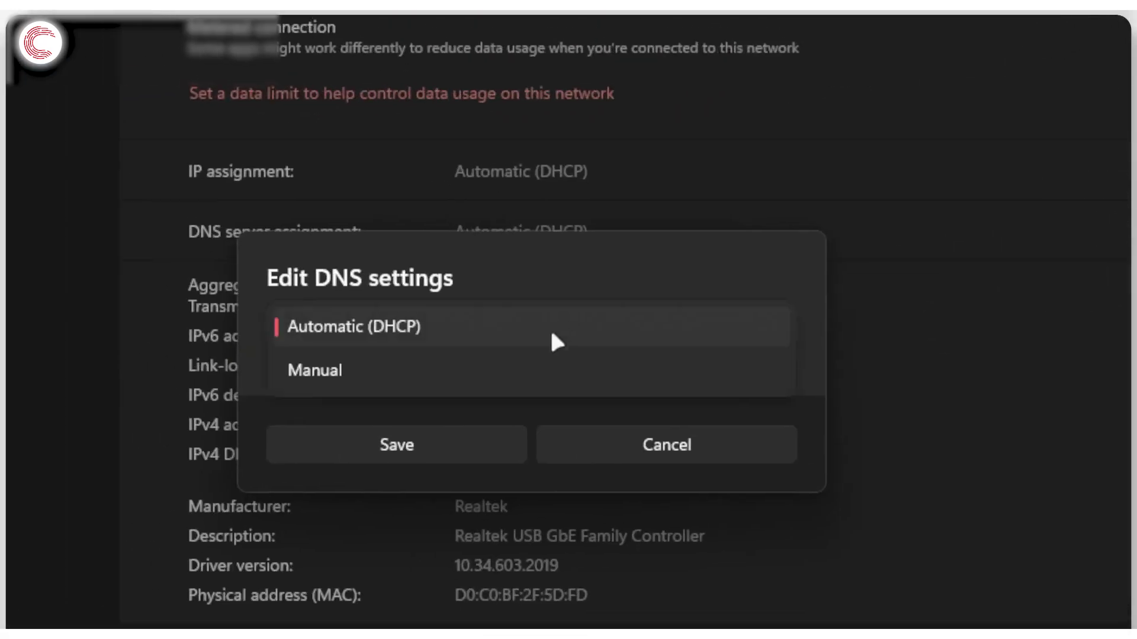
{"action": "left_click", "coordinate": [507, 369]}
{"action": "left_click", "coordinate": [293, 333]}
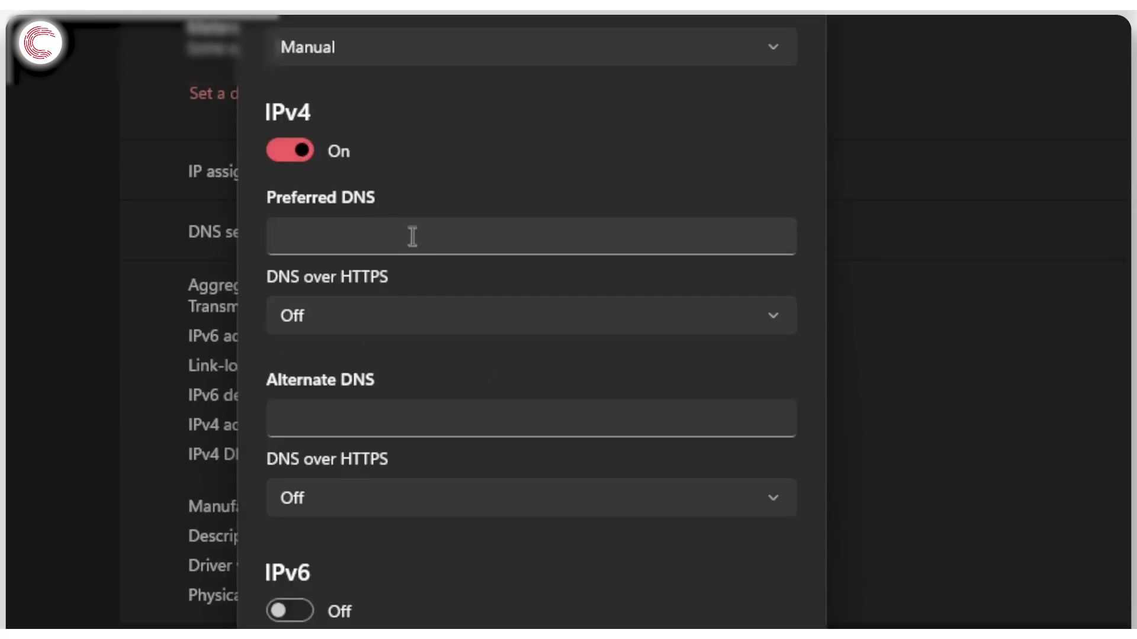
{"action": "left_click", "coordinate": [543, 251]}
{"action": "type", "text": "8"}
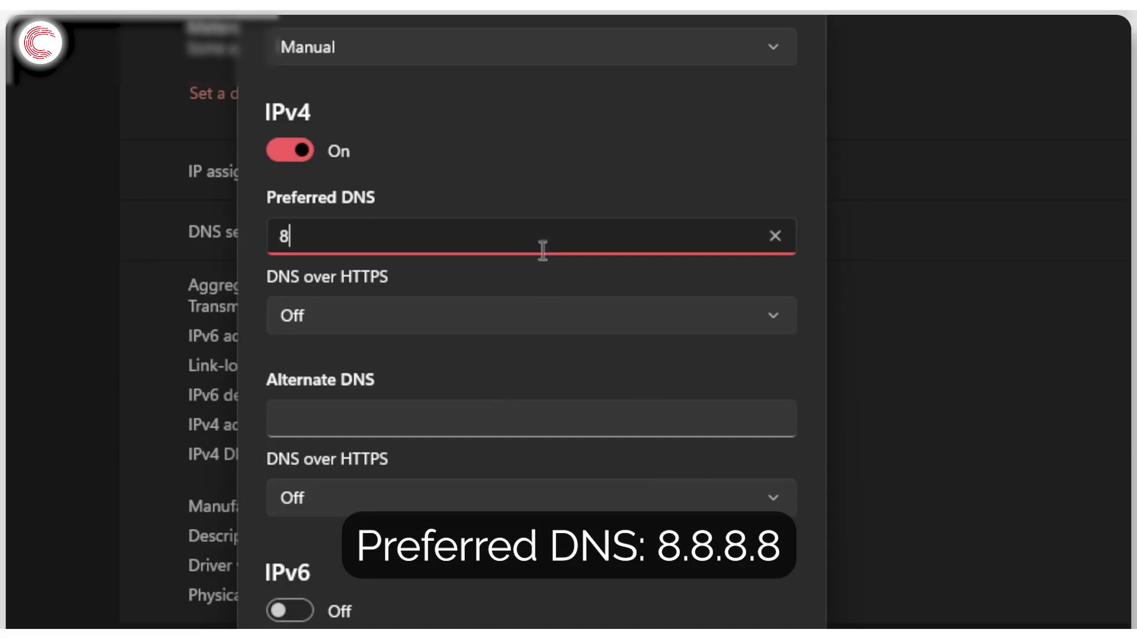
{"action": "type", "text": ".8.8.8"}
{"action": "left_click", "coordinate": [480, 412]}
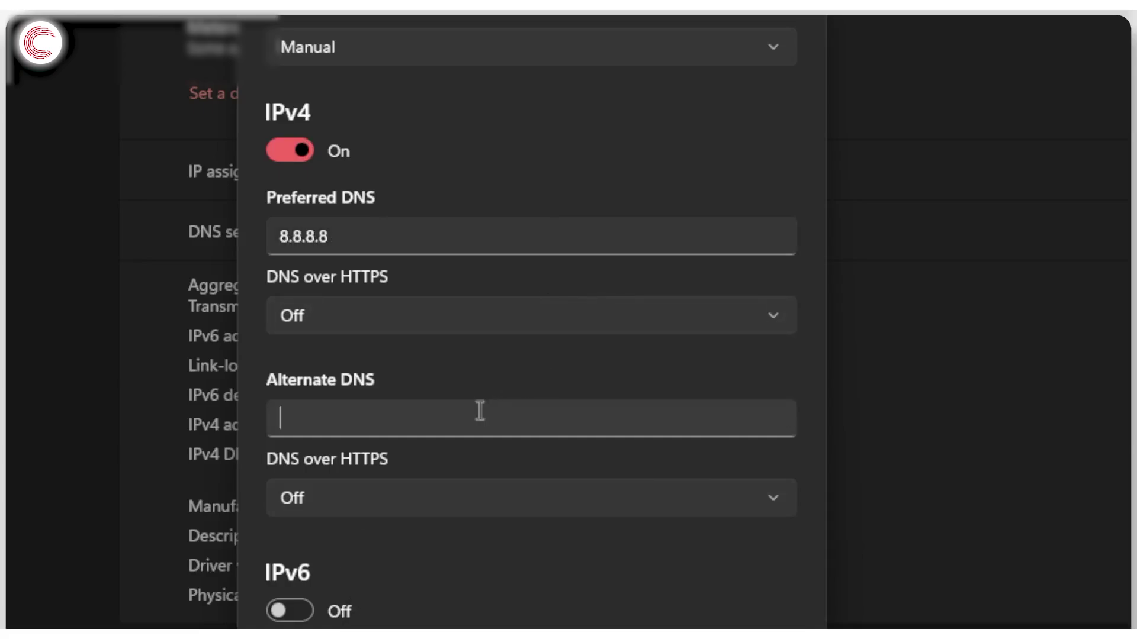
{"action": "type", "text": "8.8."}
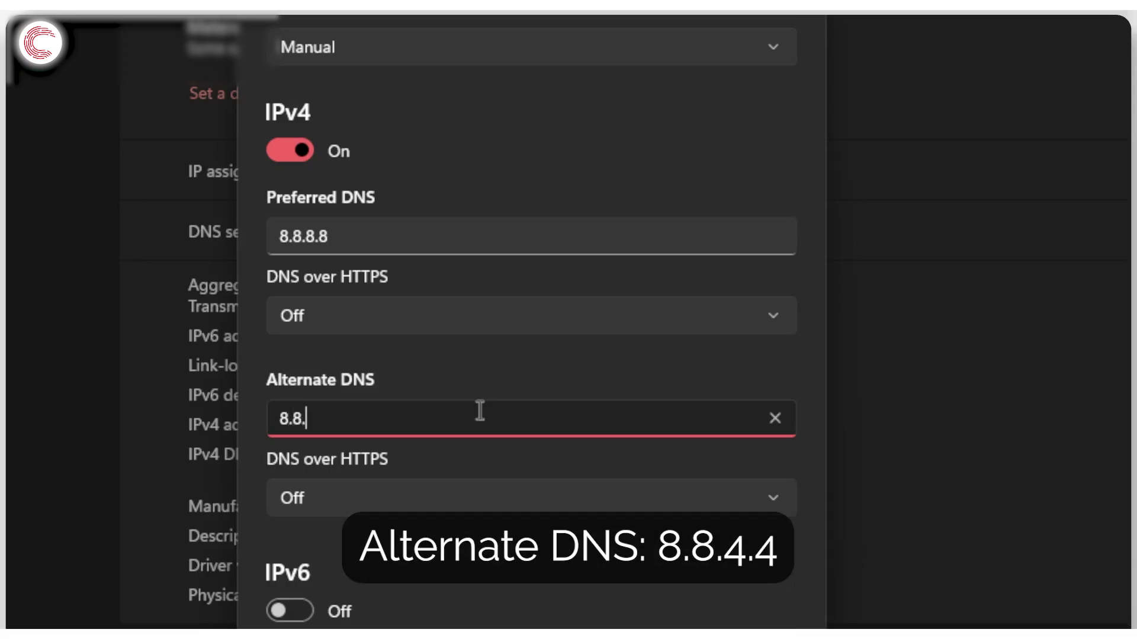
{"action": "type", "text": "4.4"}
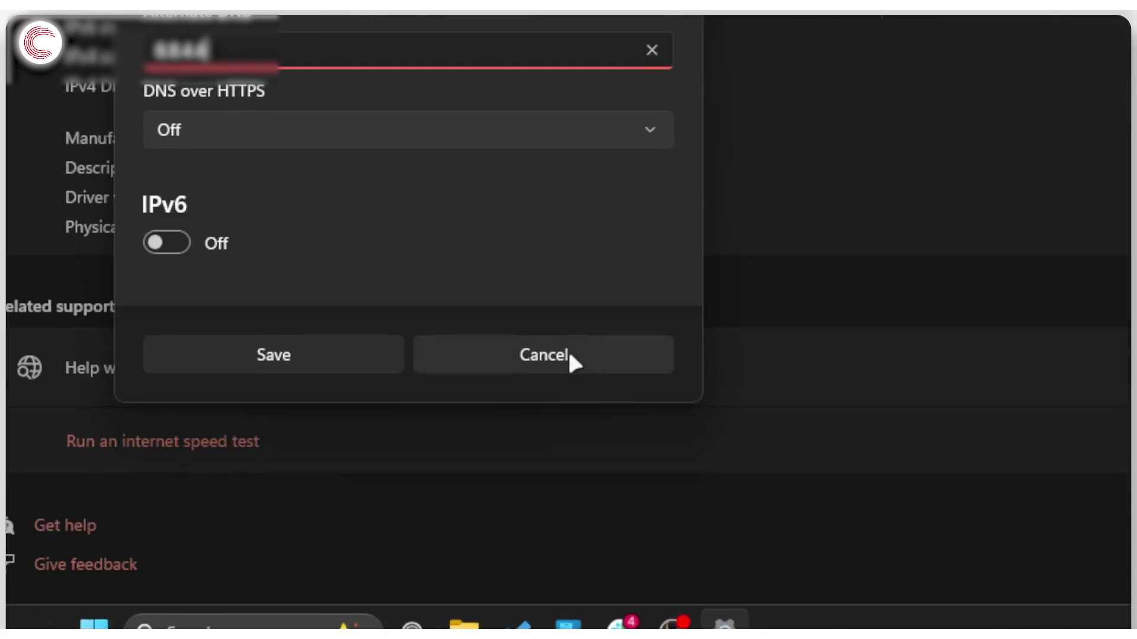
{"action": "left_click", "coordinate": [569, 352]}
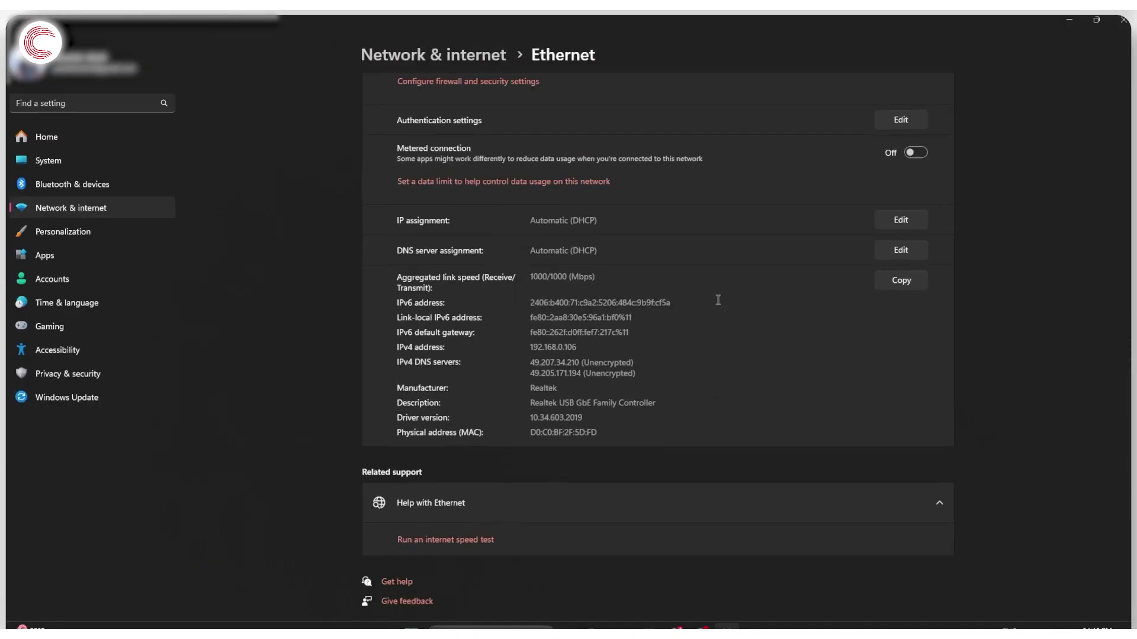
Step: Bring the minecraftstatus.net browser window back to the front from the taskbar
{"action": "left_click", "coordinate": [1121, 18]}
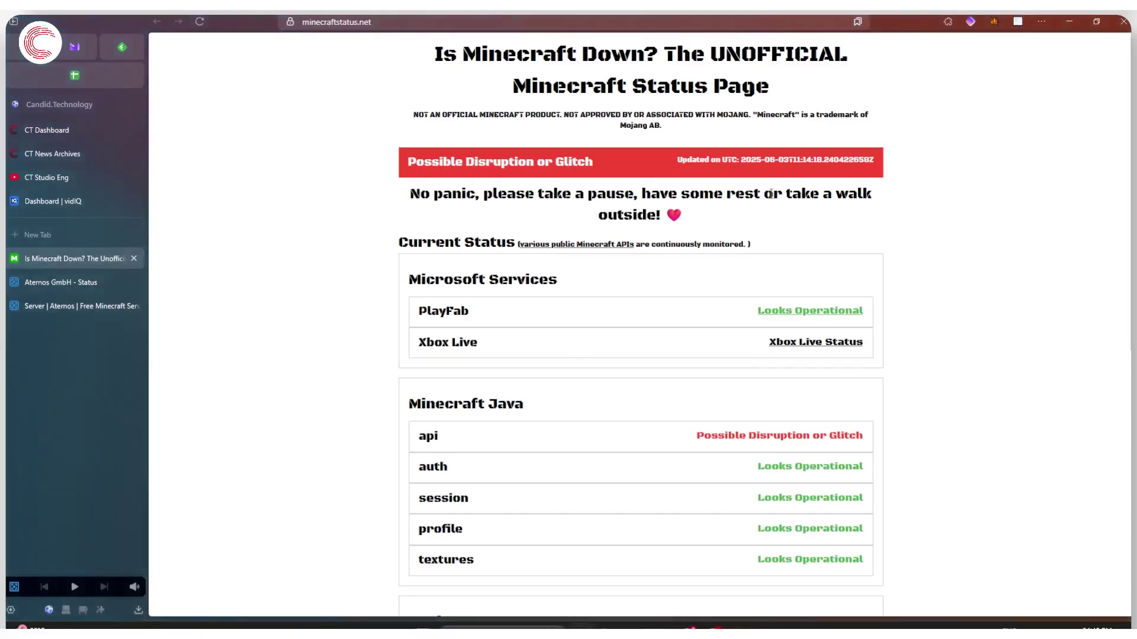